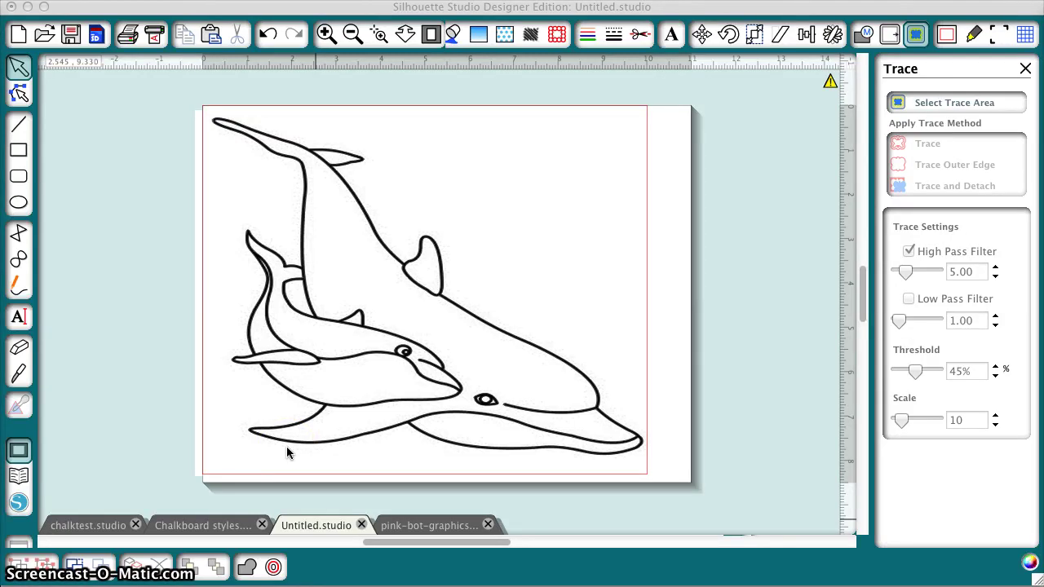
Pull the traced dolphin outline off the black source image and zoom in to inspect the lines.
left_click(509, 300)
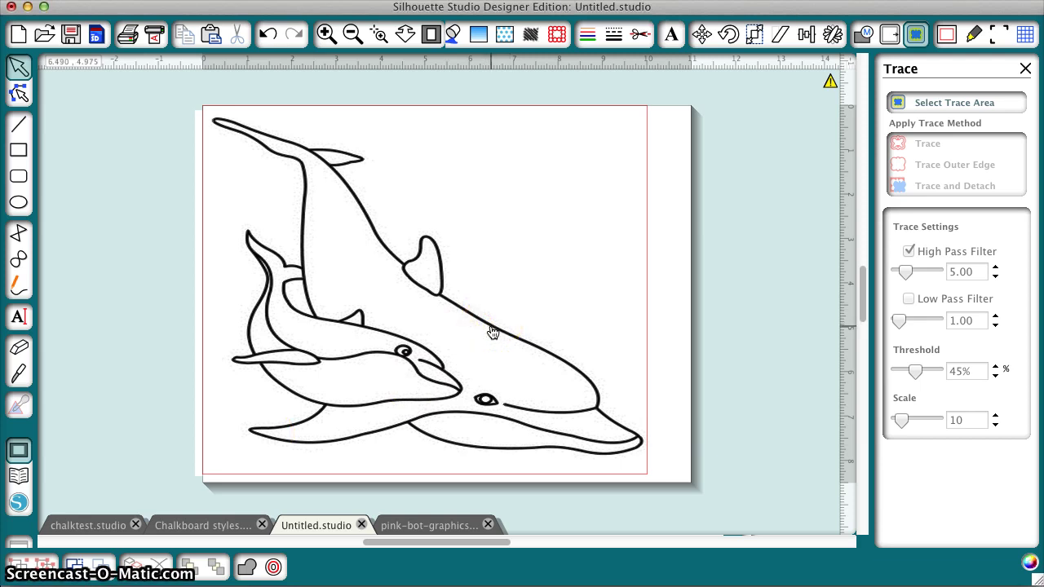
left_click(493, 332)
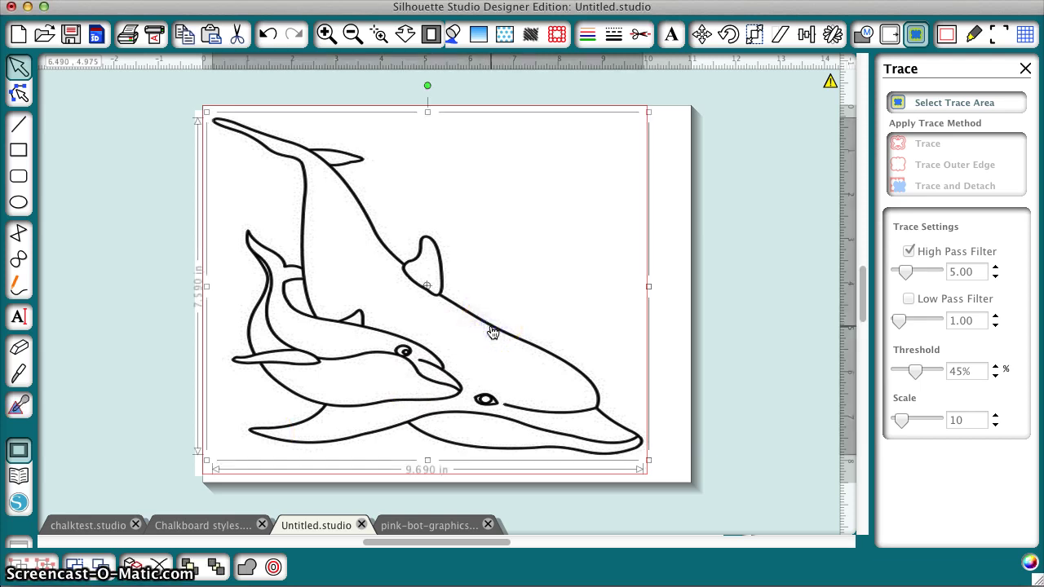
left_click_drag(492, 331, 563, 283)
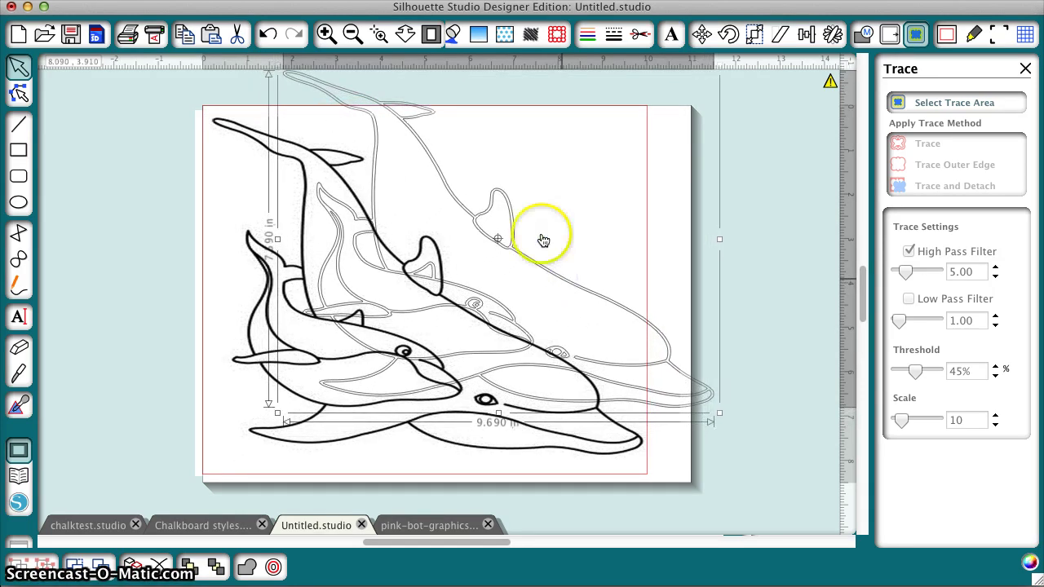
left_click(325, 33)
left_click(326, 34)
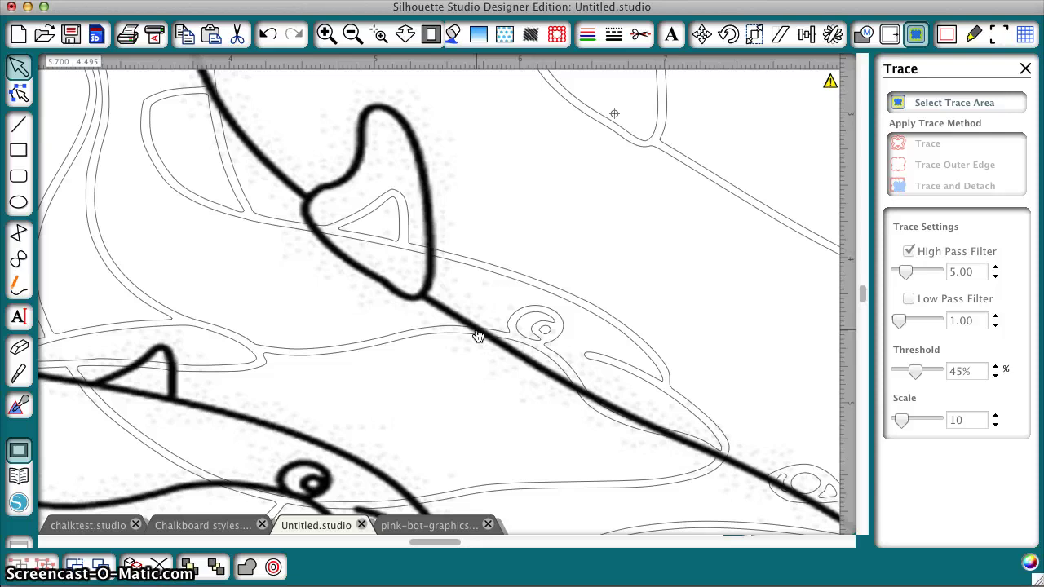
left_click(431, 35)
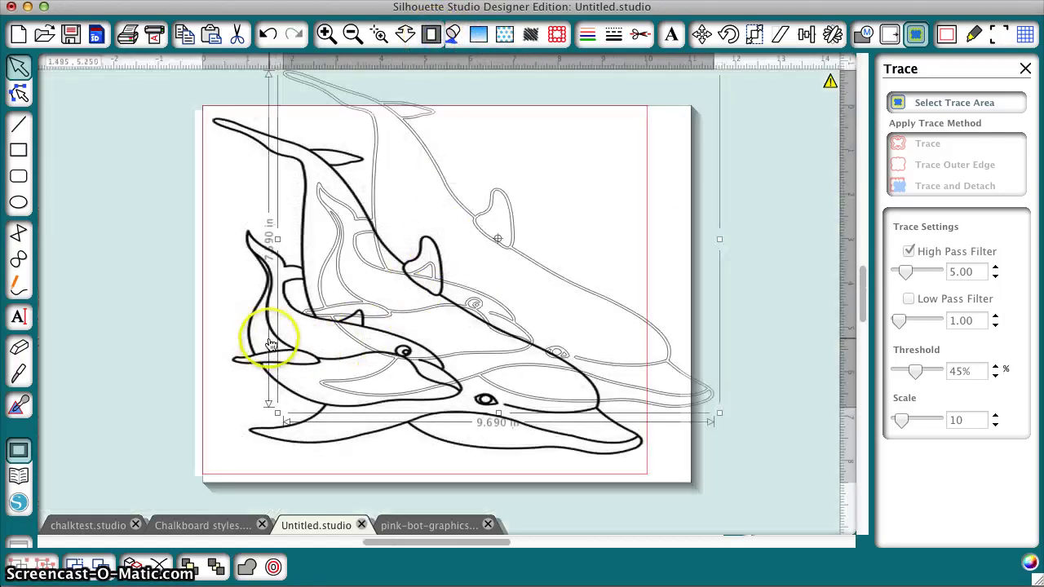
Move the black dolphin image left off the page, clear of the trace.
left_click_drag(273, 341, 41, 318)
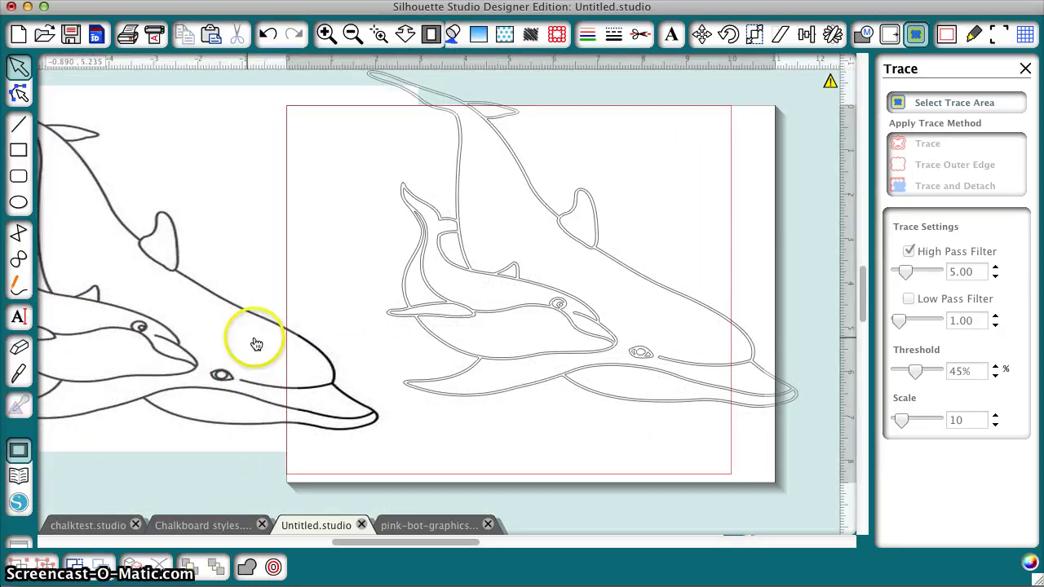
left_click_drag(299, 342, 212, 338)
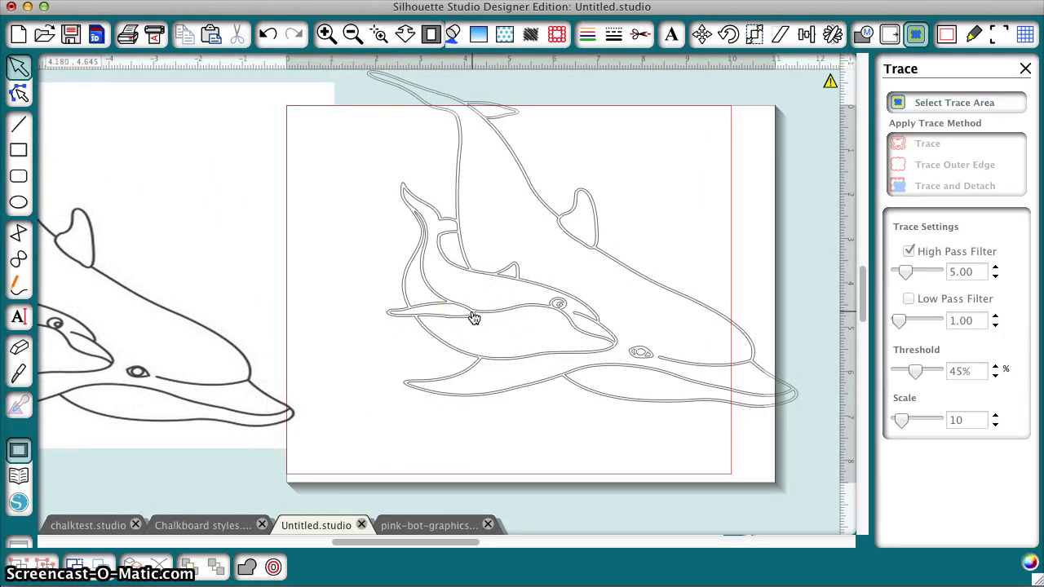
mouse_move(474, 317)
left_mouse_down()
mouse_move(489, 333)
mouse_move(541, 331)
mouse_move(575, 384)
left_mouse_up()
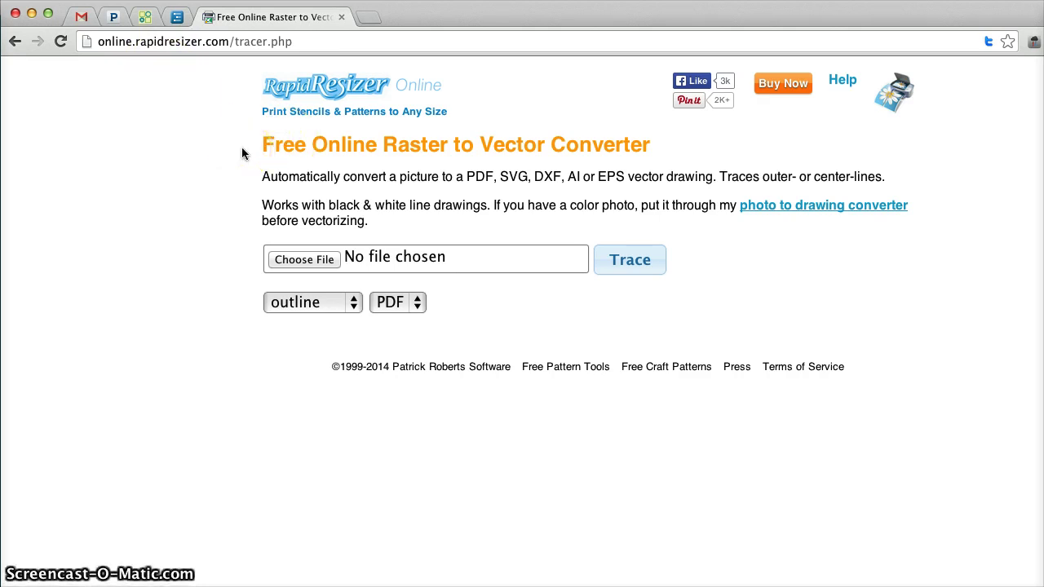
Load the Dolphins coloring-page JPG from Downloads as the image to convert.
left_click(307, 262)
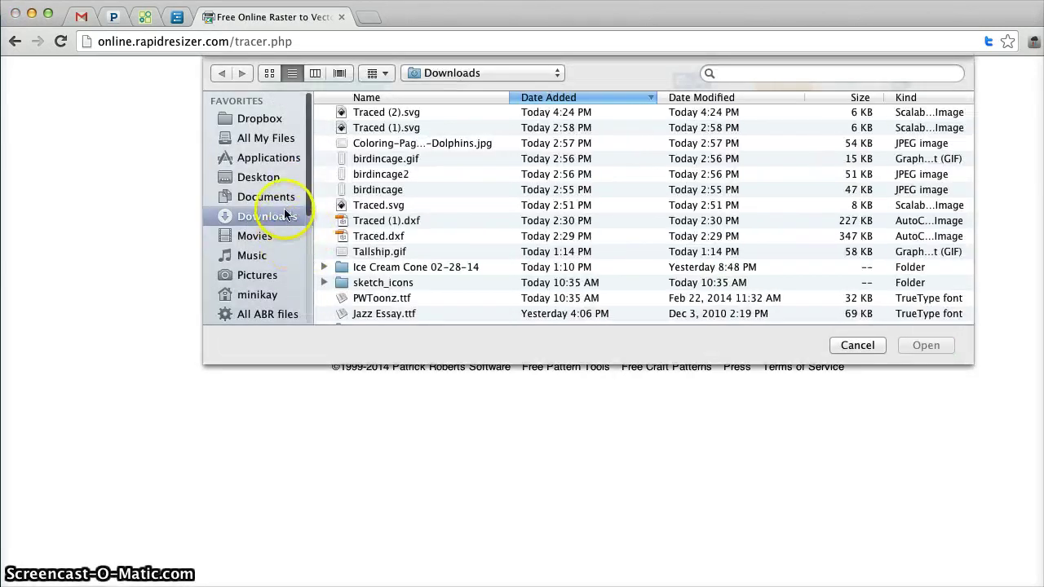
left_click(406, 144)
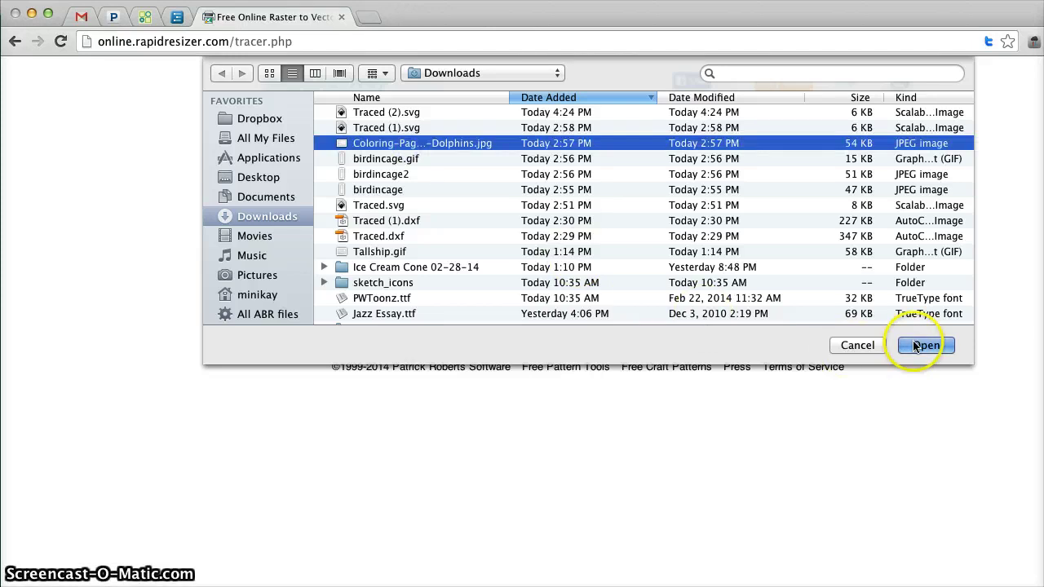
left_click(915, 346)
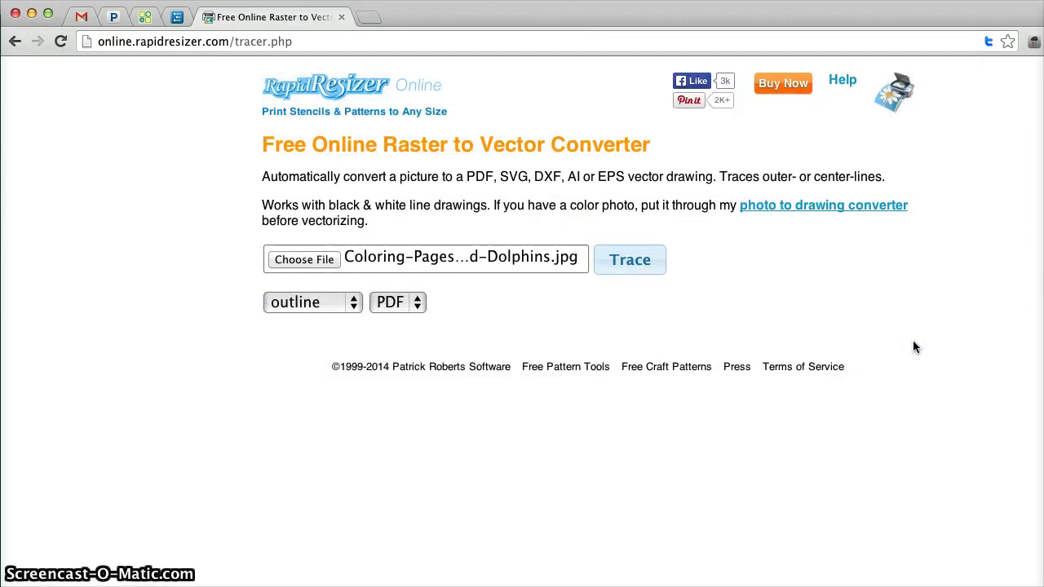
Switch the trace type to centerline and the output format from PDF to SVG.
left_click(353, 303)
left_click(336, 283)
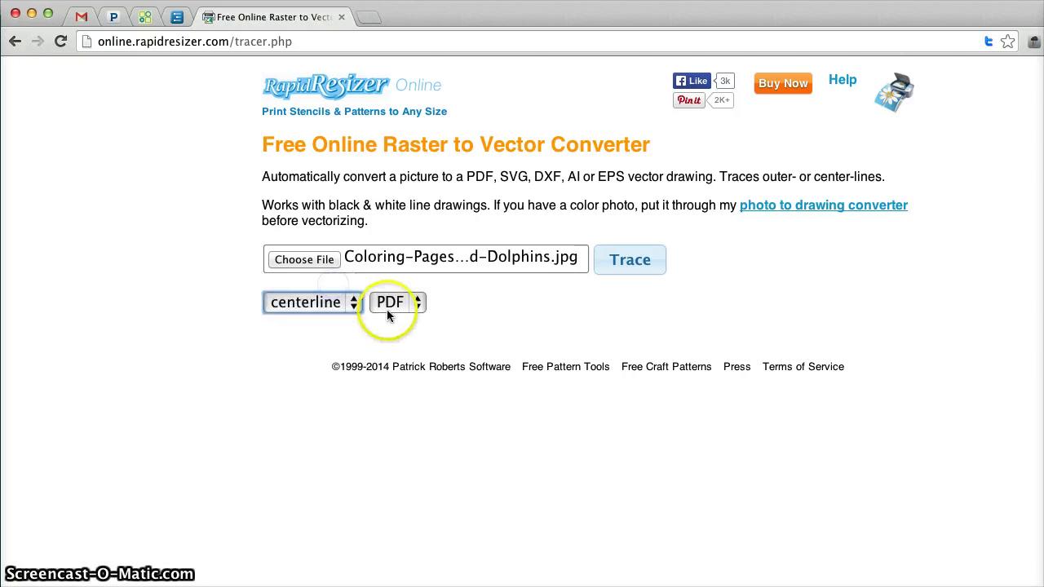
left_click(396, 303)
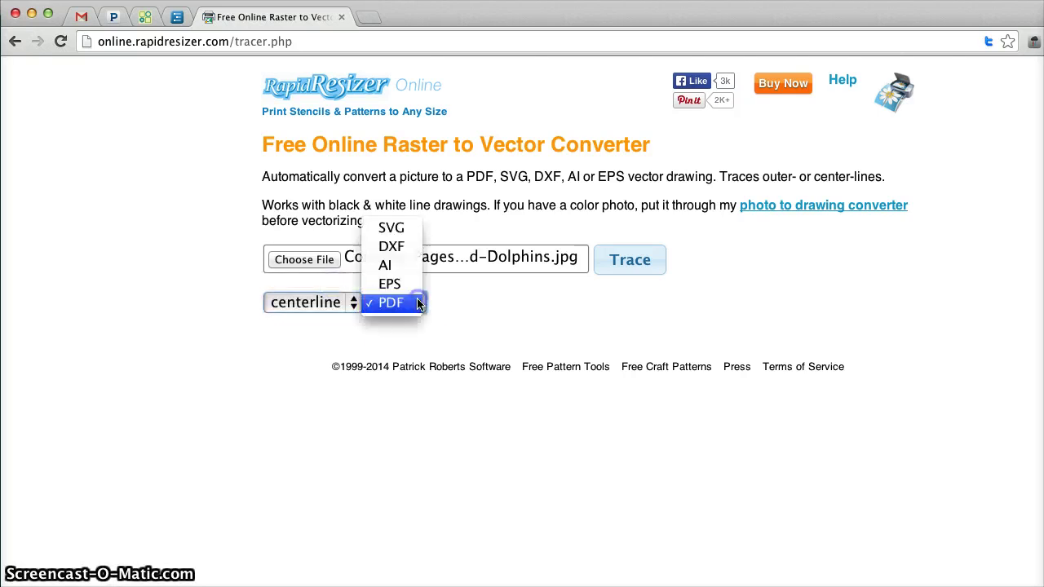
left_click(412, 238)
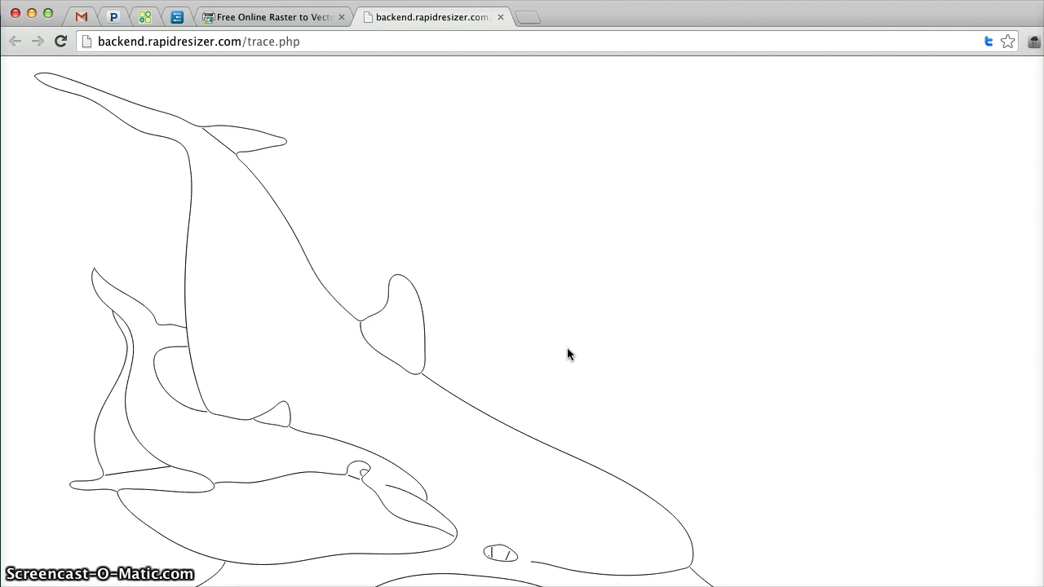
Save the centerline trace page as 'Traced (3)' in the Downloads folder.
right_click(488, 359)
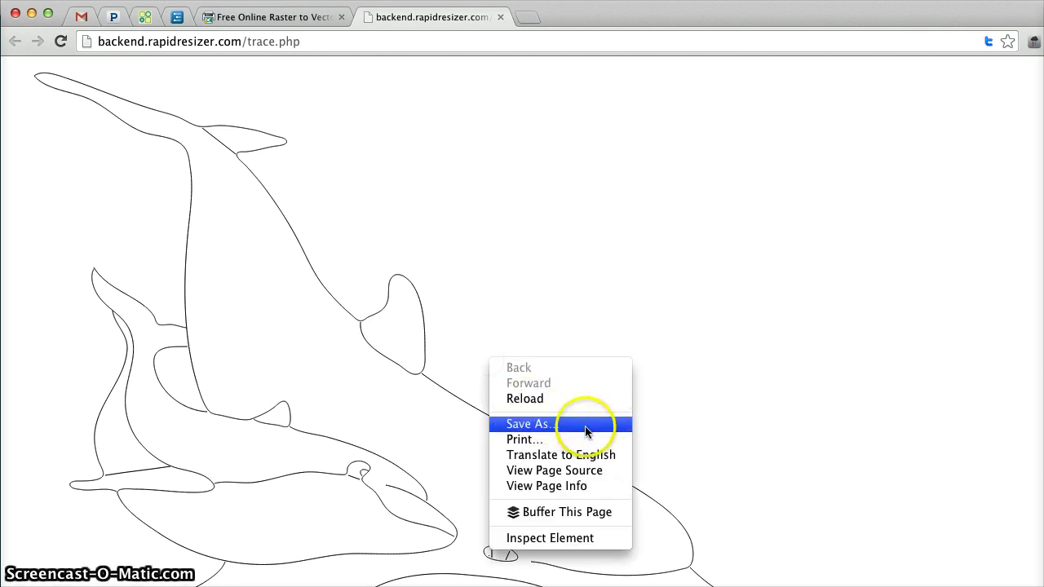
left_click(519, 291)
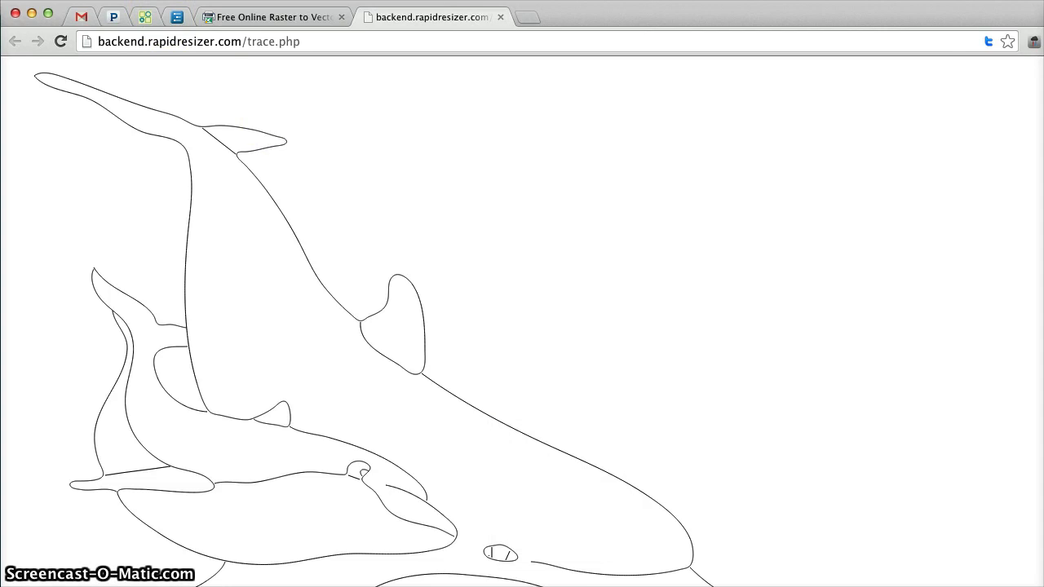
left_click(123, 1)
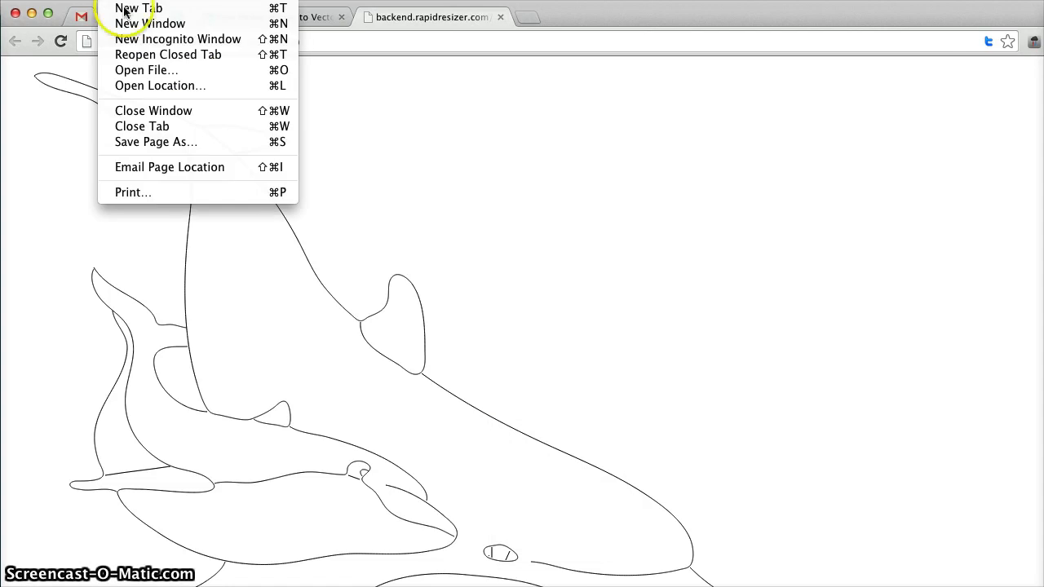
left_click(216, 145)
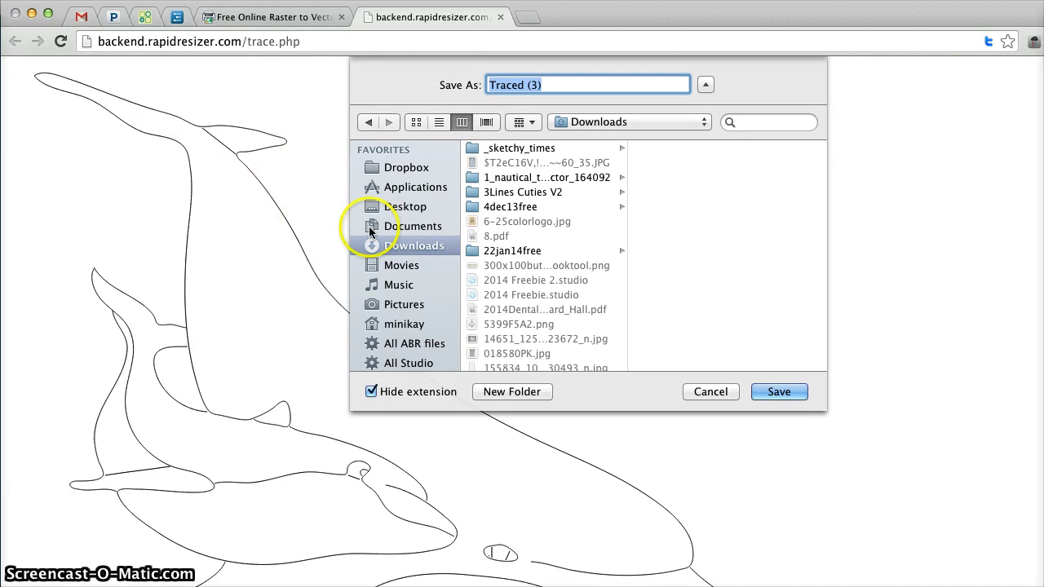
left_click(771, 393)
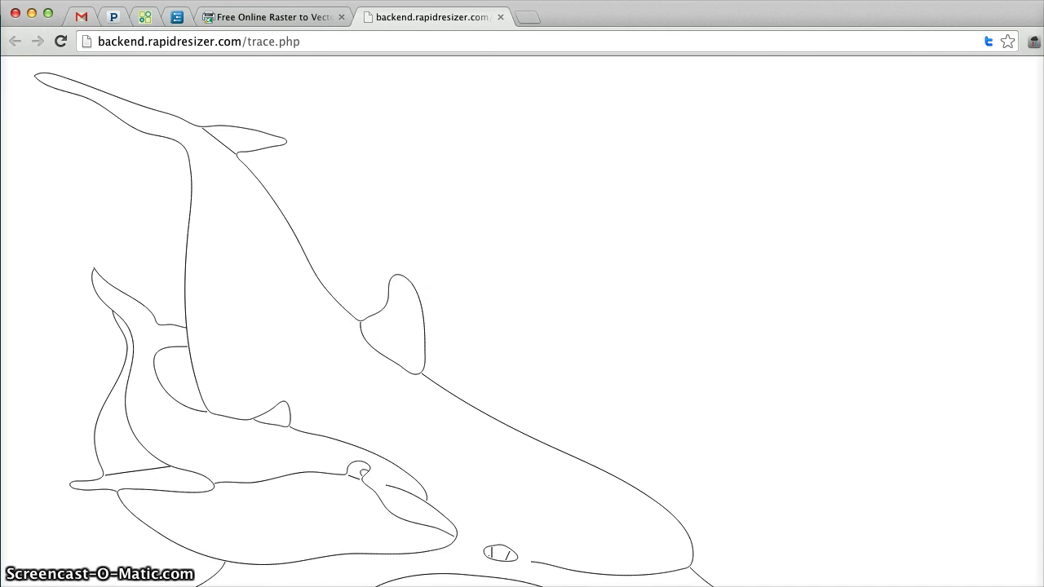
Import Traced (3).svg from Downloads onto the Silhouette Studio mat.
key("super+Tab")
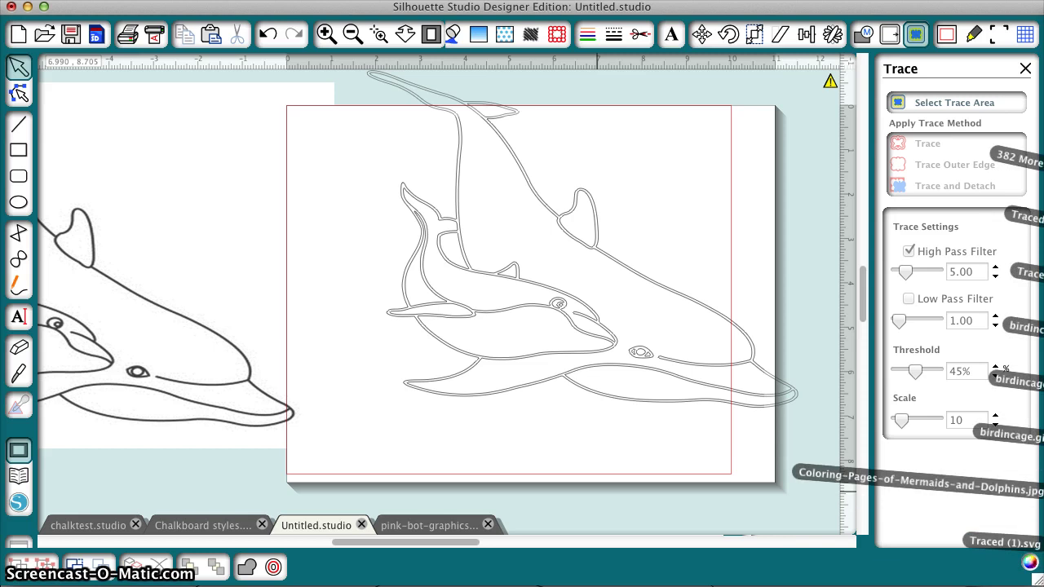
left_click_drag(1006, 542, 504, 269)
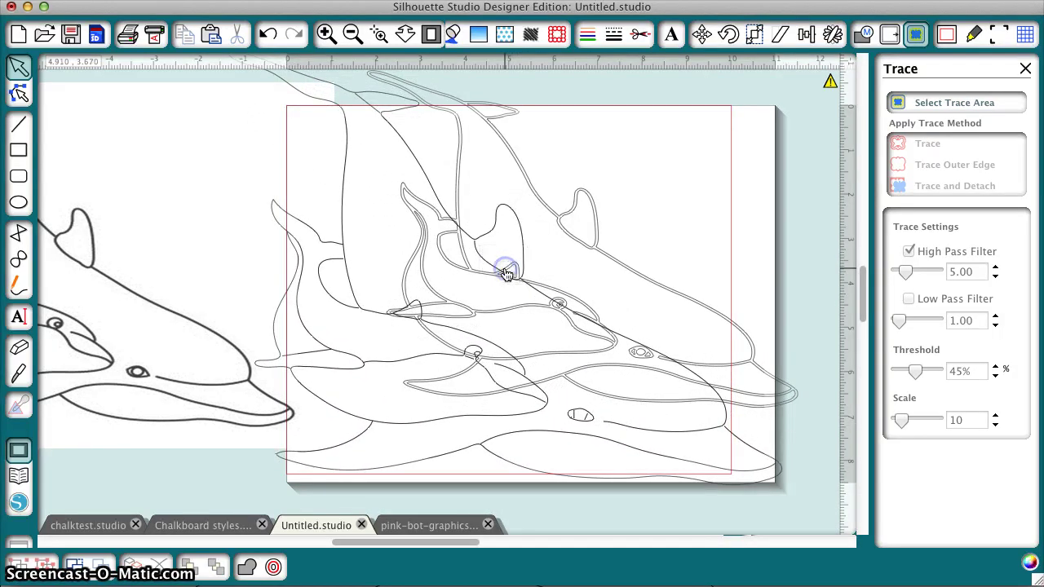
left_click_drag(600, 247, 593, 250)
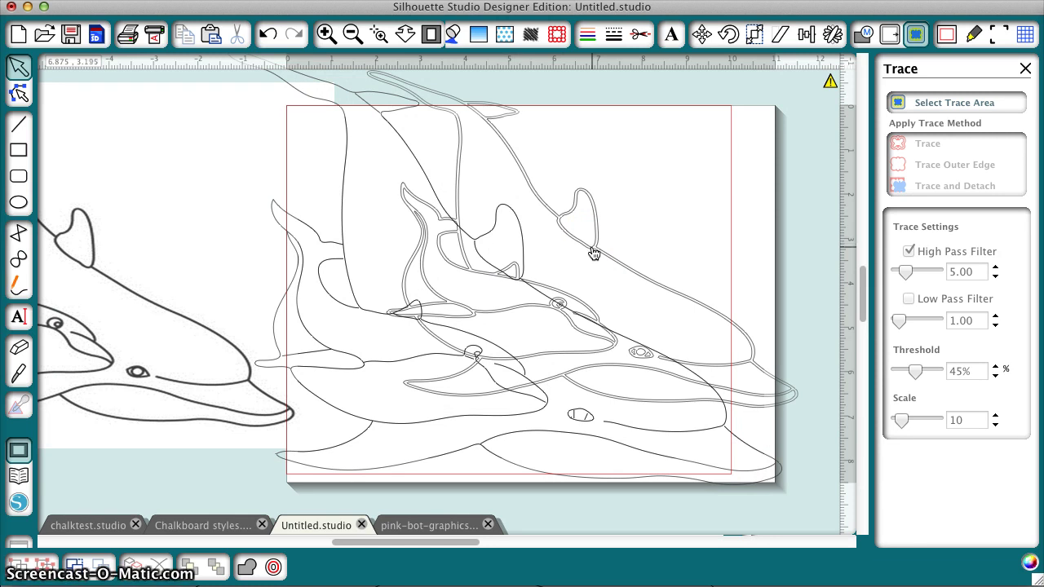
Shift the old outlined dolphin up and right, then select the new single-line drawing.
mouse_move(594, 250)
left_mouse_down()
mouse_move(641, 177)
mouse_move(692, 137)
left_mouse_up()
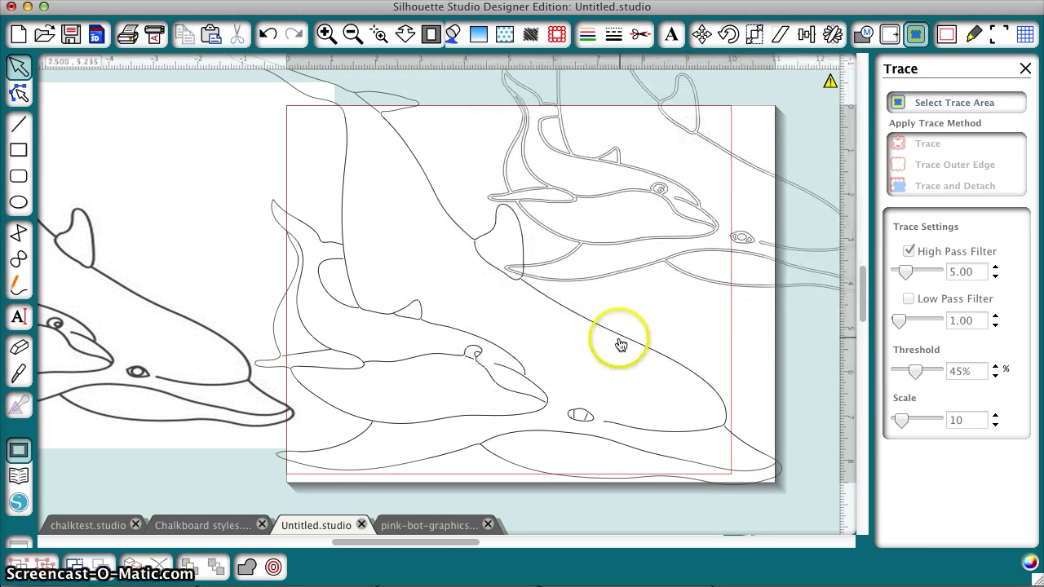
mouse_move(618, 343)
left_mouse_down()
mouse_move(641, 328)
mouse_move(644, 341)
left_mouse_up()
left_click_drag(664, 256, 669, 237)
left_click(668, 237)
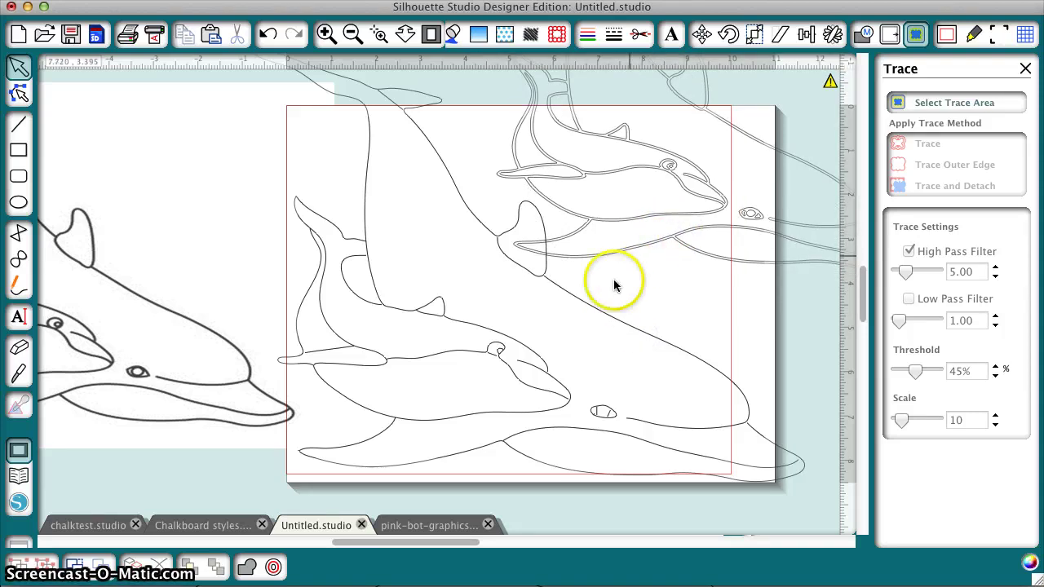
left_click(601, 320)
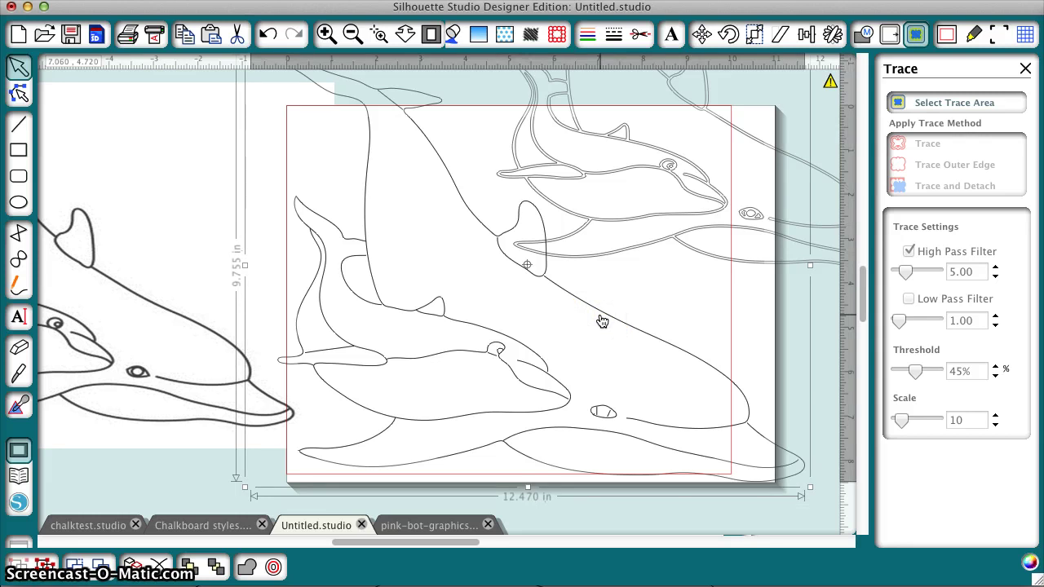
Set the line-drawn dolphins' cut style to Cut and move the red dolphin off the mat.
left_click(640, 36)
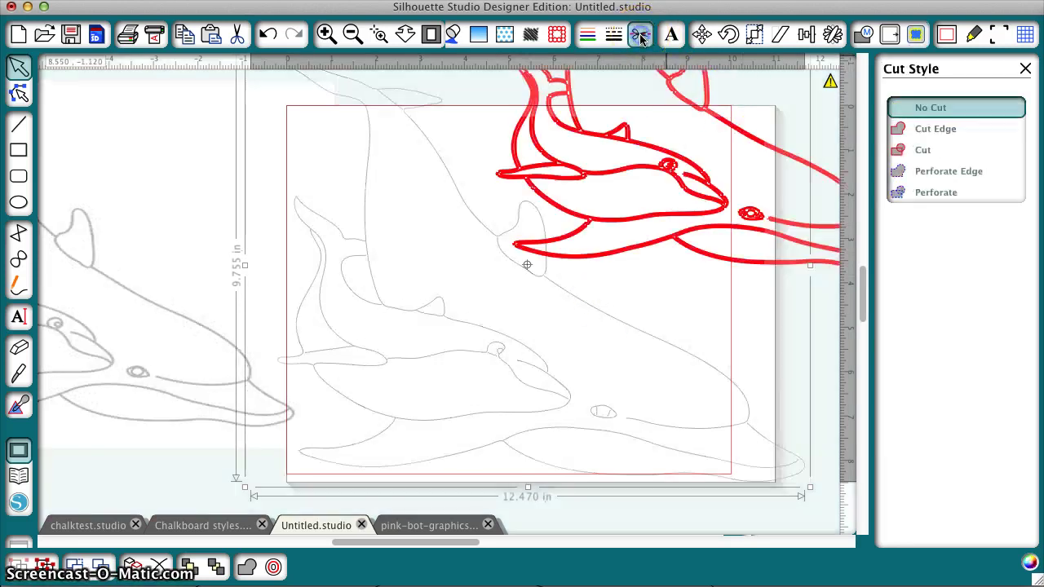
left_click(922, 151)
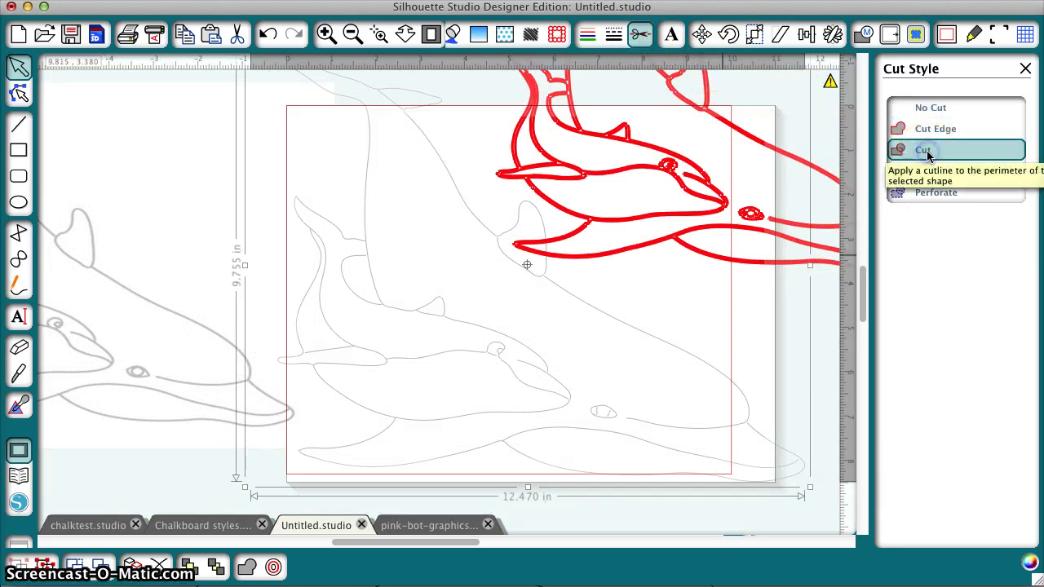
left_click(49, 575)
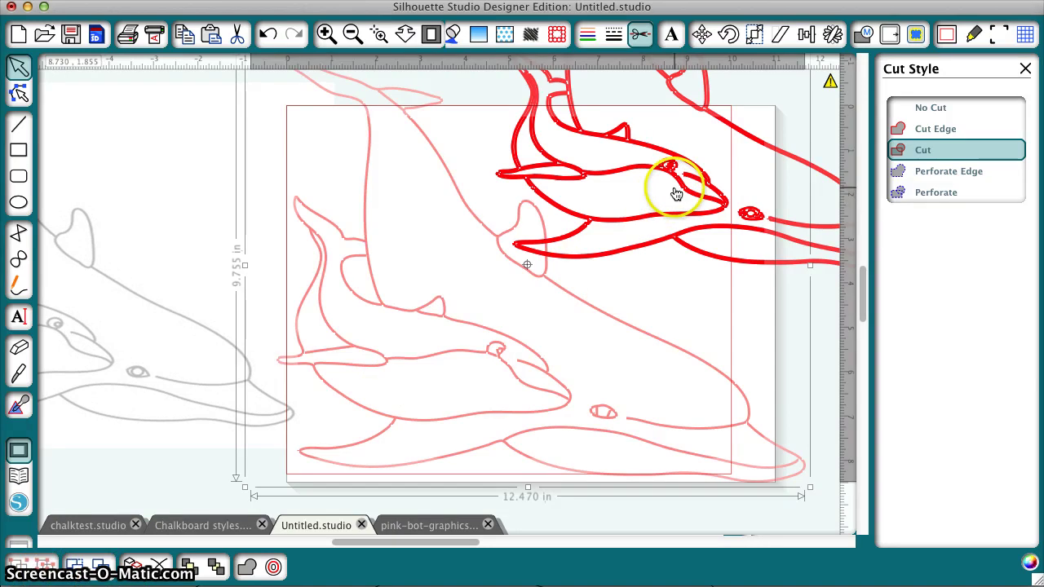
left_click_drag(676, 194, 840, 160)
left_click(736, 246)
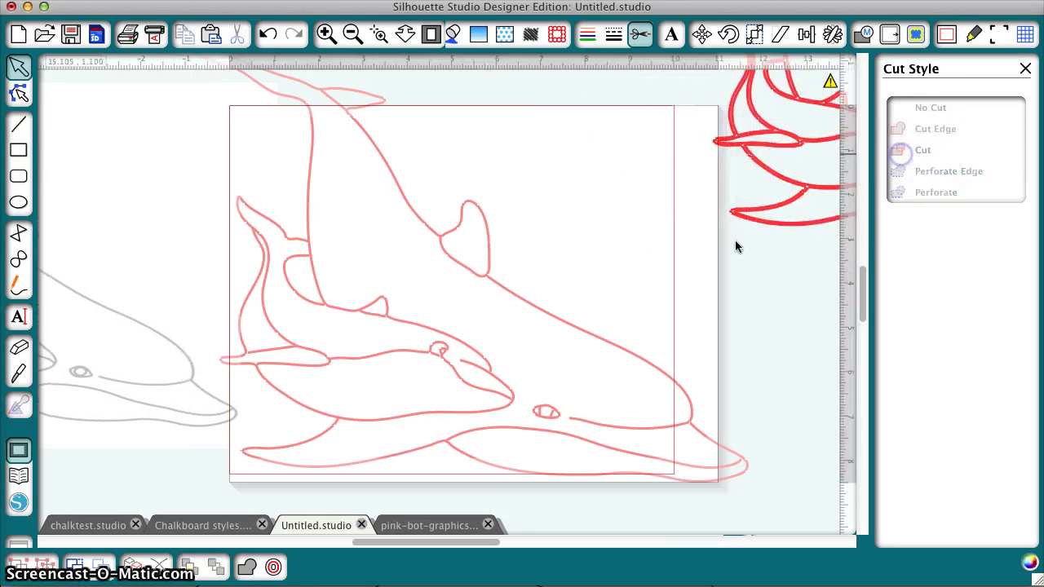
Shrink the single-line dolphin drawing to 8.315 × 6.505 in to fit the cutting area.
left_click(525, 309)
left_click_drag(459, 221, 400, 198)
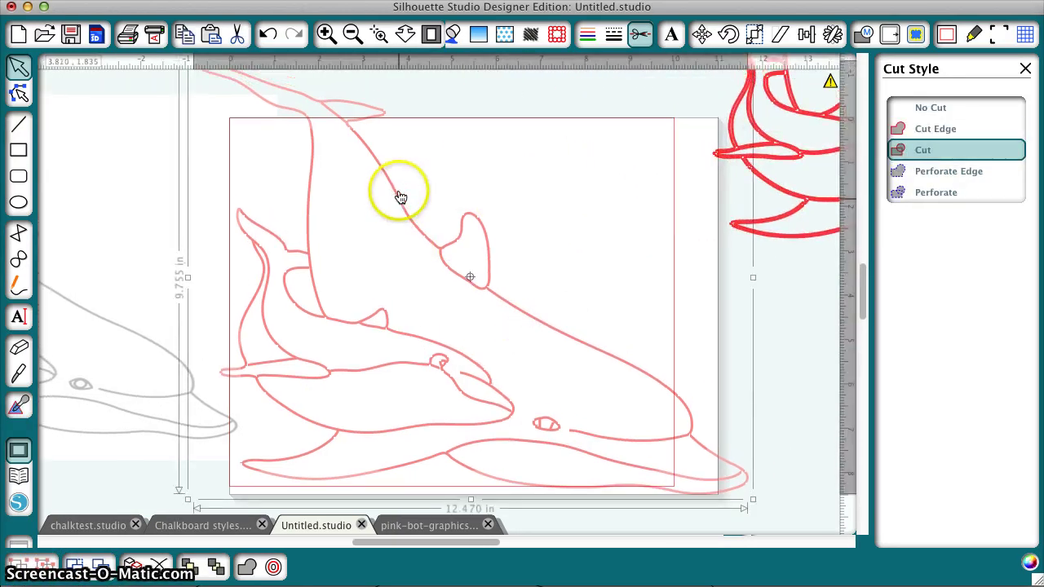
scroll(286, 144, "up", 4)
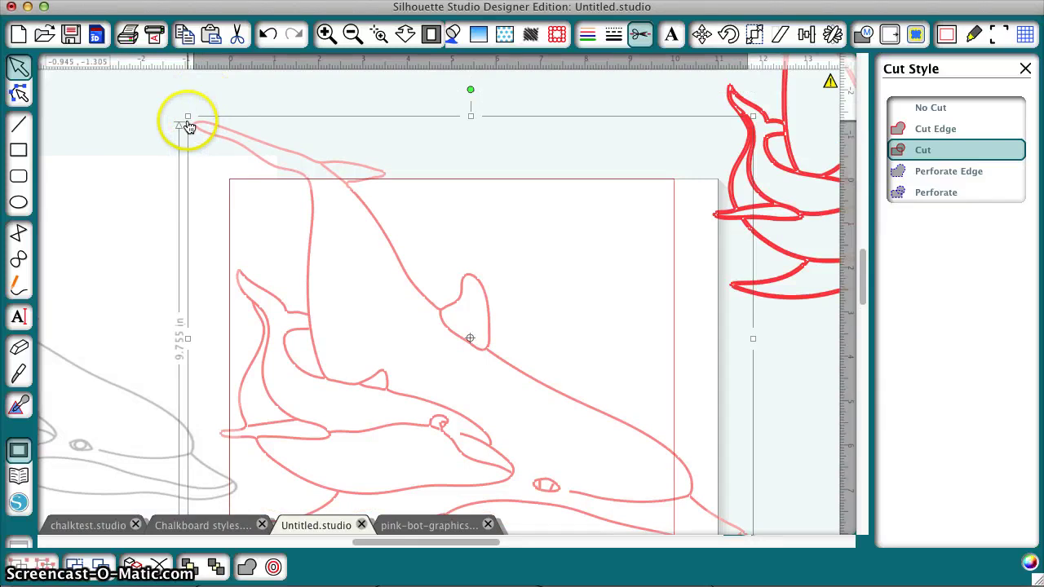
left_click_drag(187, 116, 361, 272)
left_click_drag(515, 348, 404, 277)
scroll(694, 415, "down", 3)
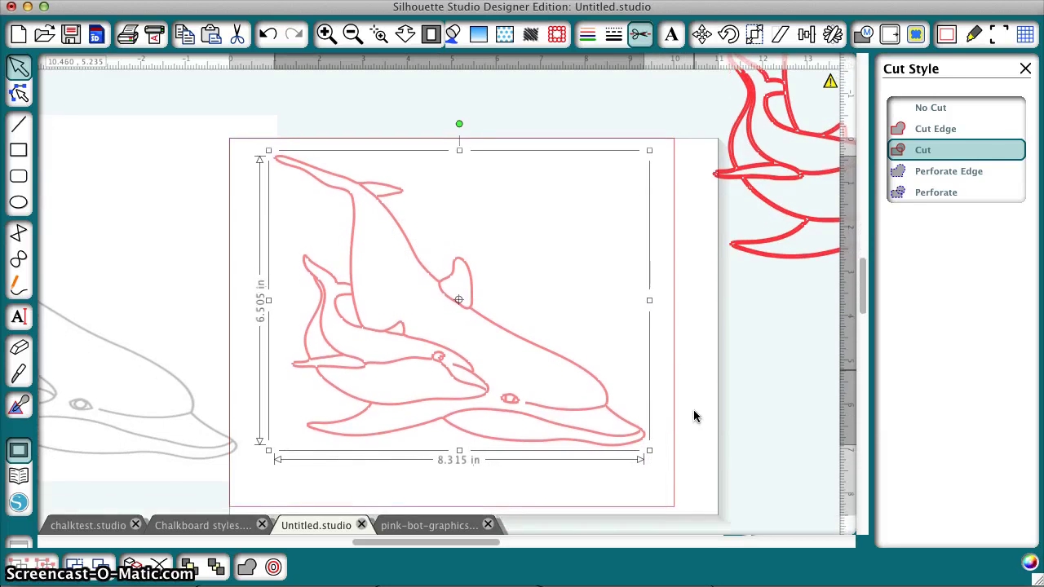
scroll(694, 416, "down", 1)
scroll(694, 416, "down", 1)
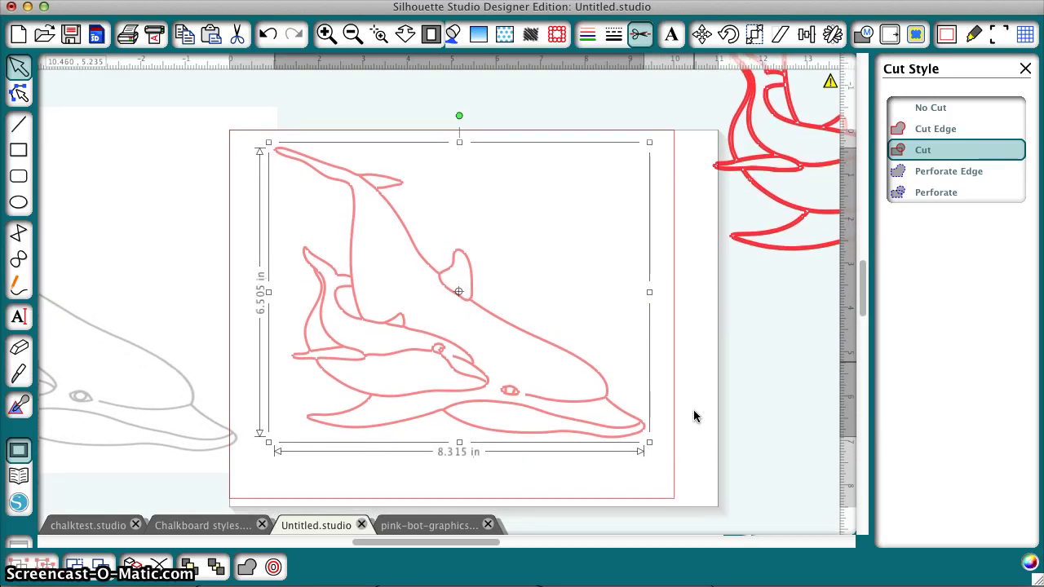
left_click(694, 416)
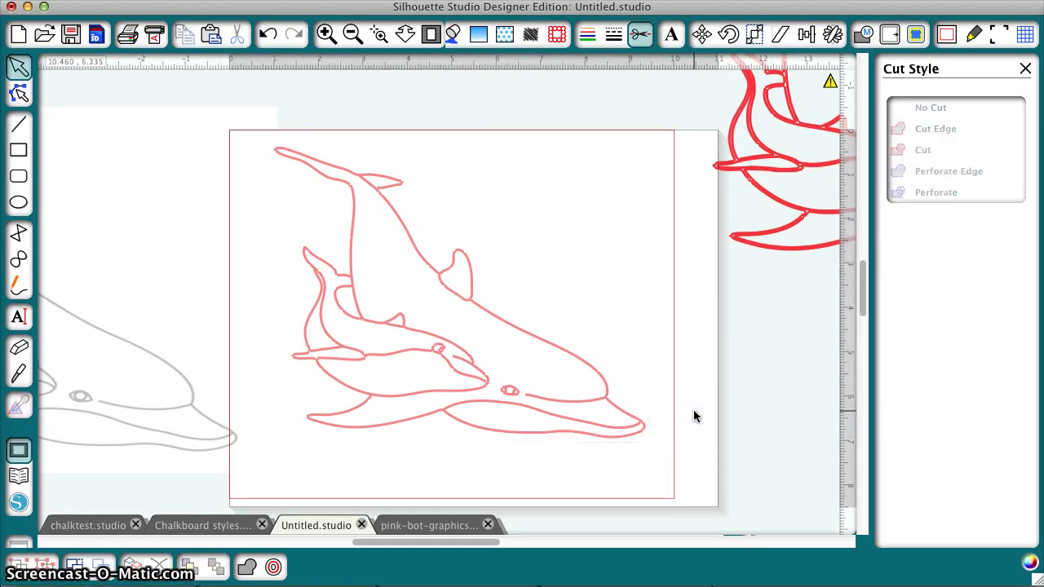